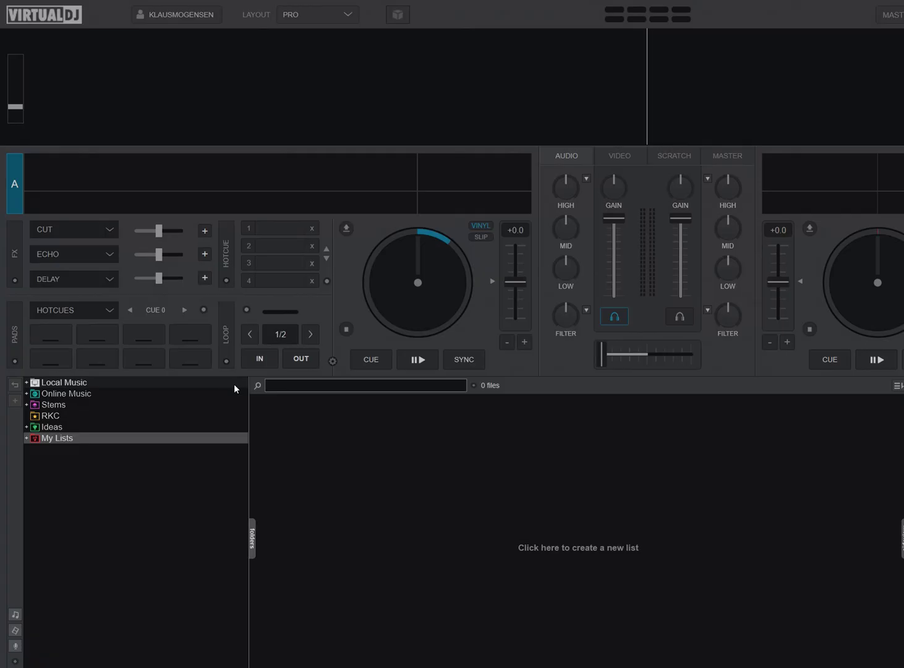
Step: Expand Online Music in the browser tree to list Deezer, TIDAL, SoundCloud, Beatport and Beatsource
left_click(26, 392)
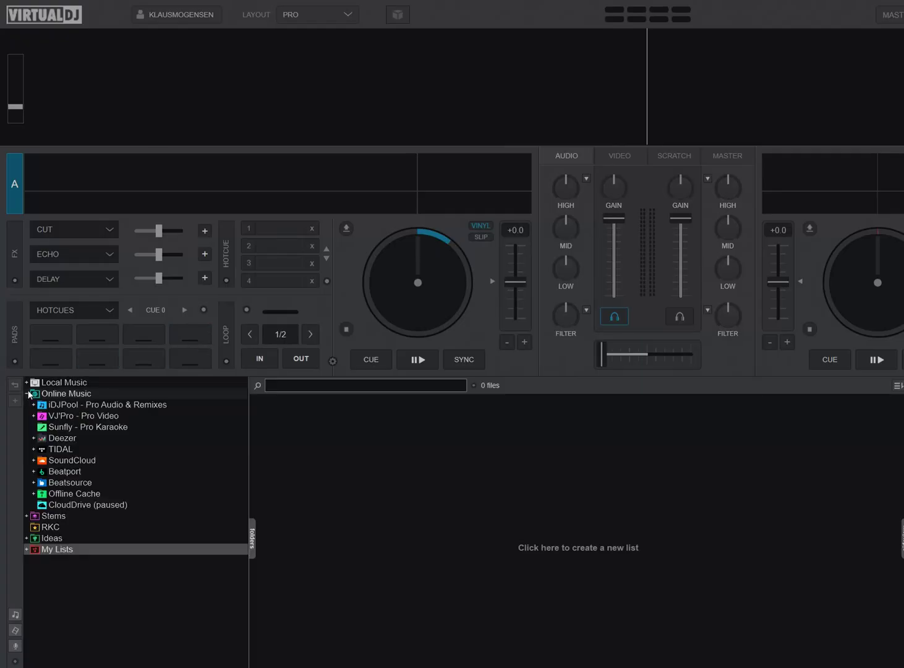
Step: Load 'Rain On Me' by Lady Gaga & Ariana Grande from TIDAL's Videos folder onto deck A
left_click(33, 450)
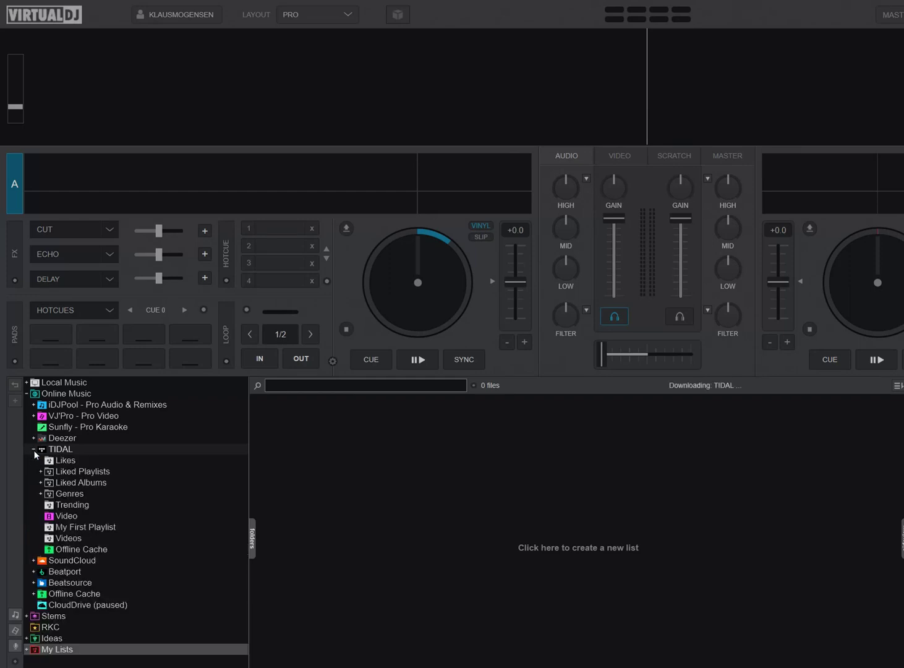
left_click(75, 542)
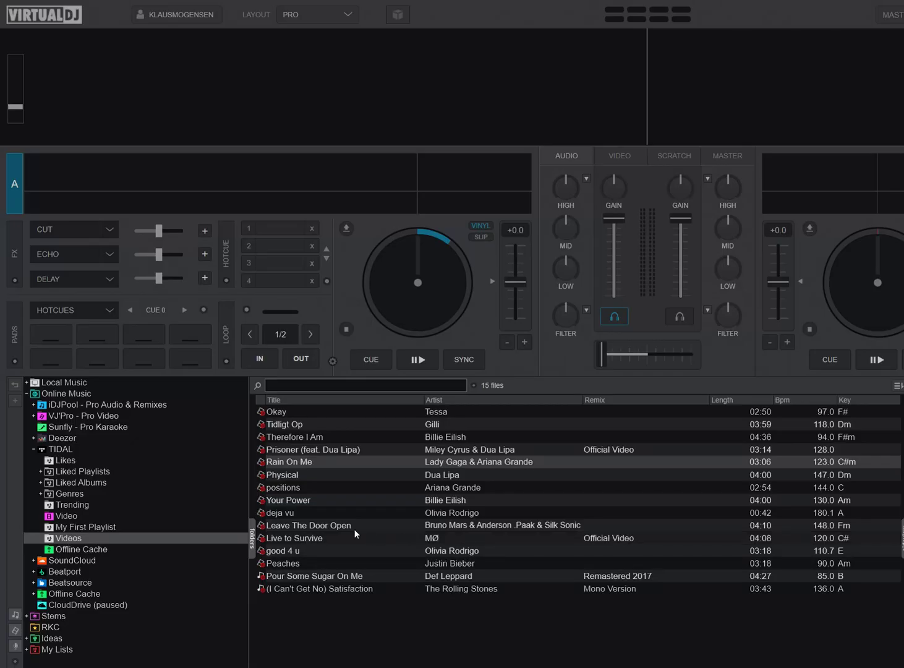
double_click(295, 463)
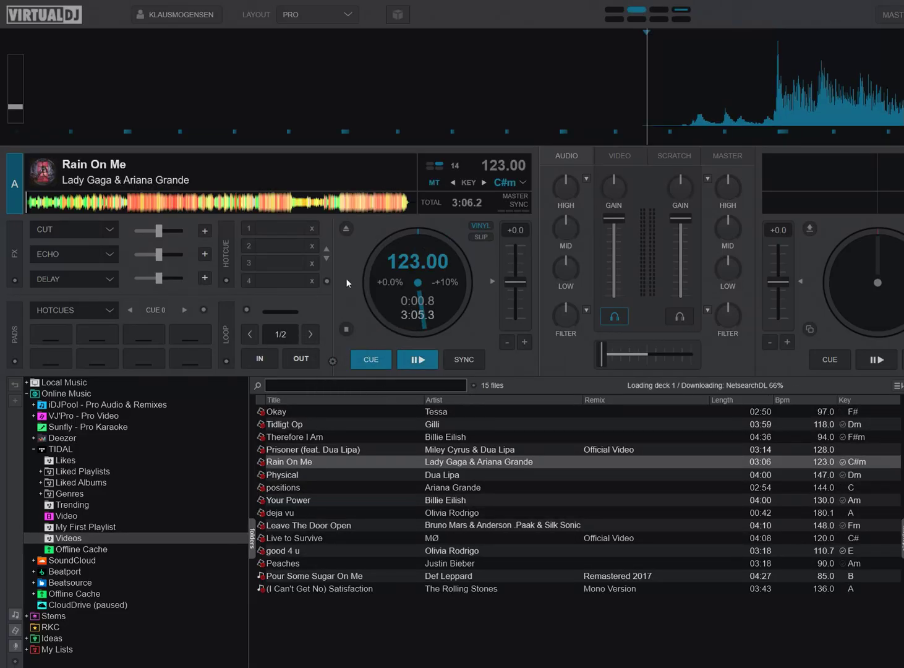
Step: Show the mixer's video previews, then play 'Rain On Me' on deck A for a few seconds and pause
left_click(622, 155)
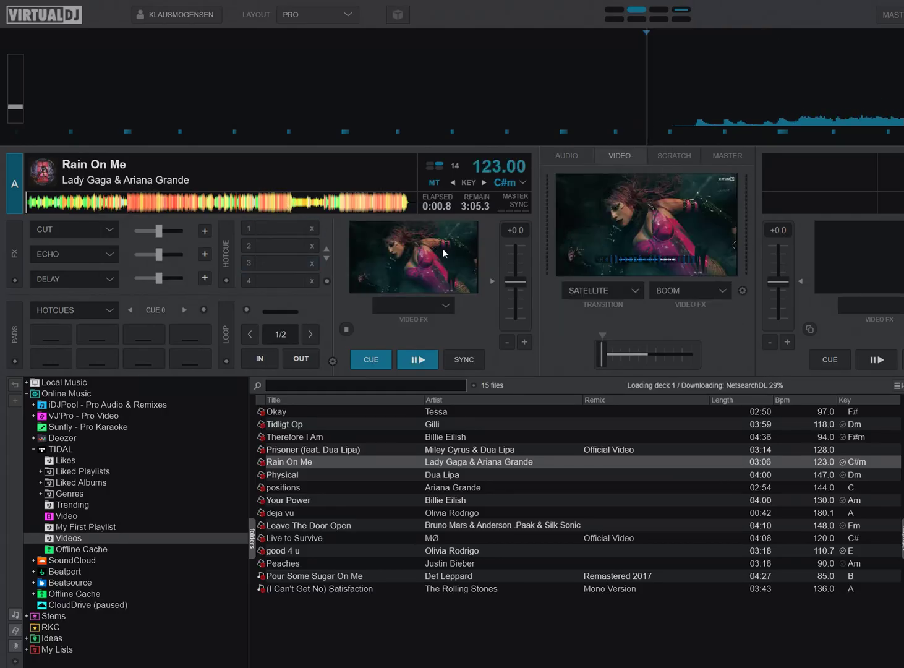
left_click(411, 363)
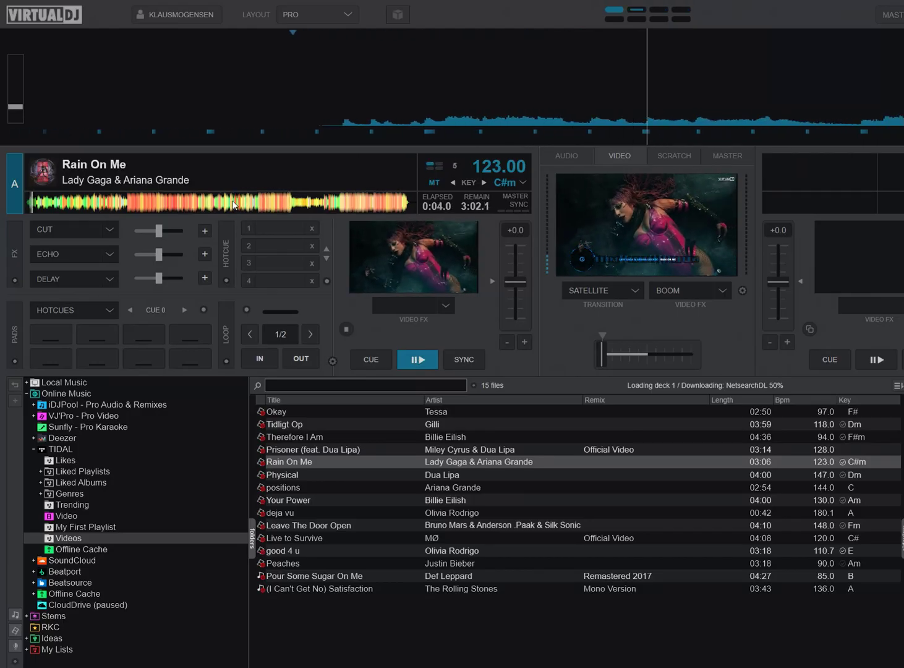
left_click(419, 362)
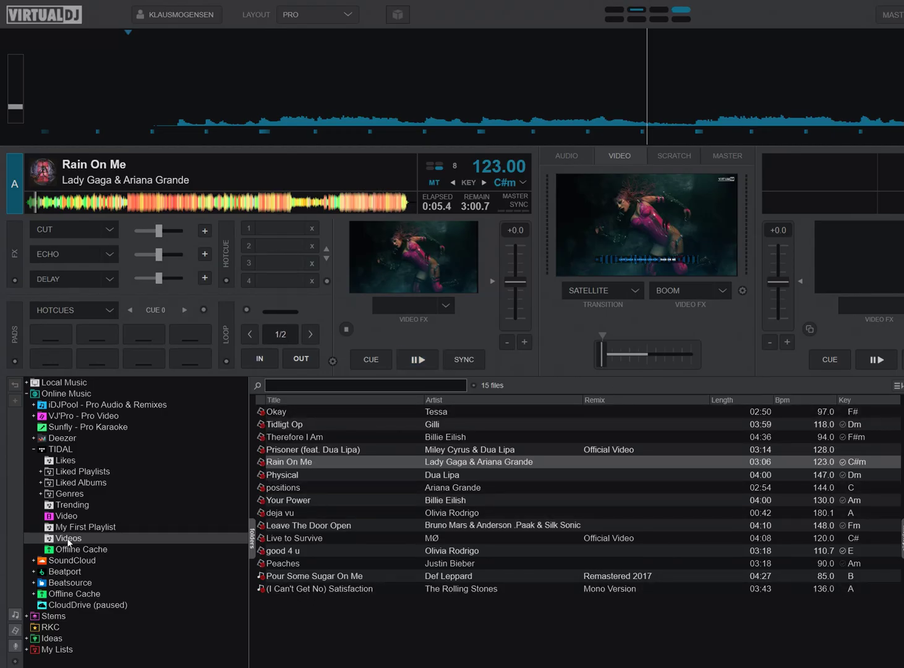
Step: Search TIDAL for 'madonna', listing 46 tracks such as Like a Prayer, Hung Up and Vogue
left_click(57, 451)
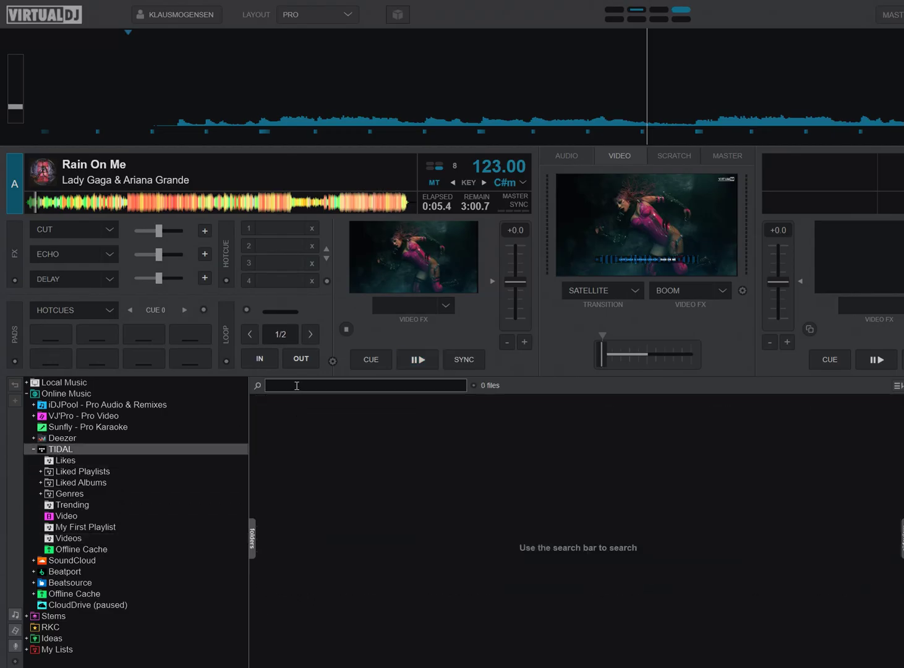
type("madonna")
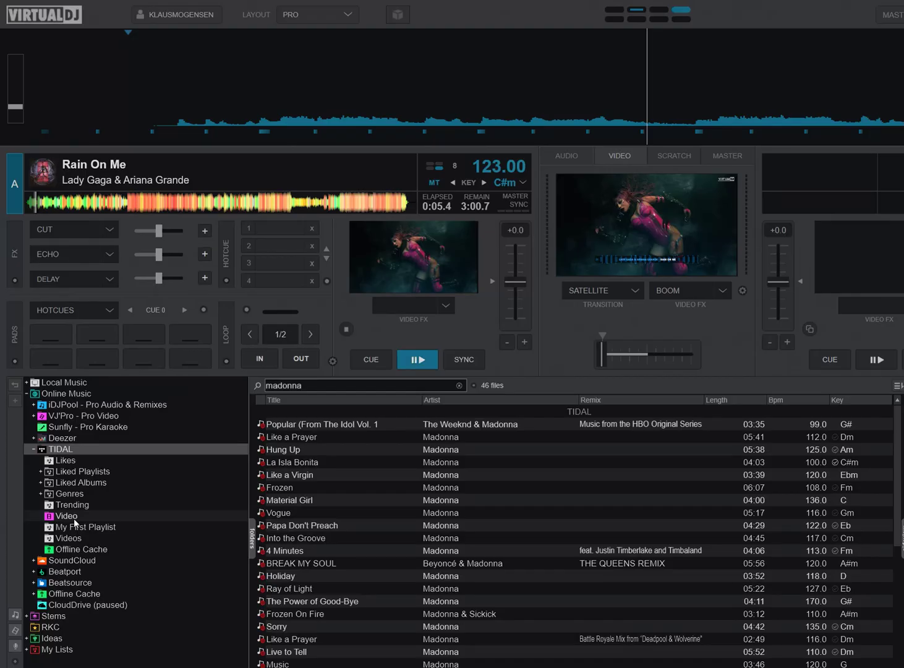
Step: Search TIDAL Video for 'madonna' and load Madonna's 'Music' (119.93 BPM, key G) onto deck A
left_click(74, 518)
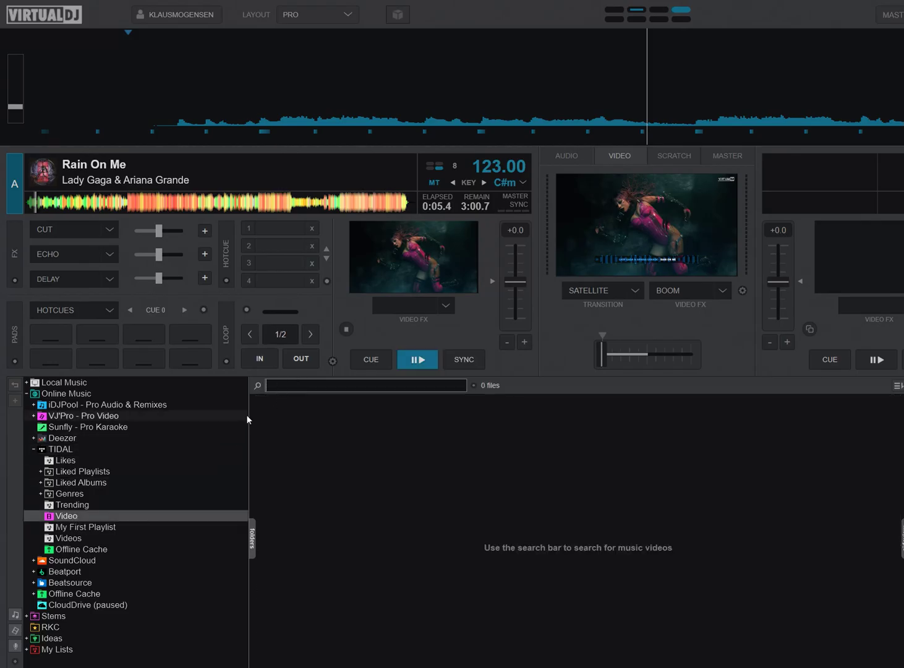
type("madonna")
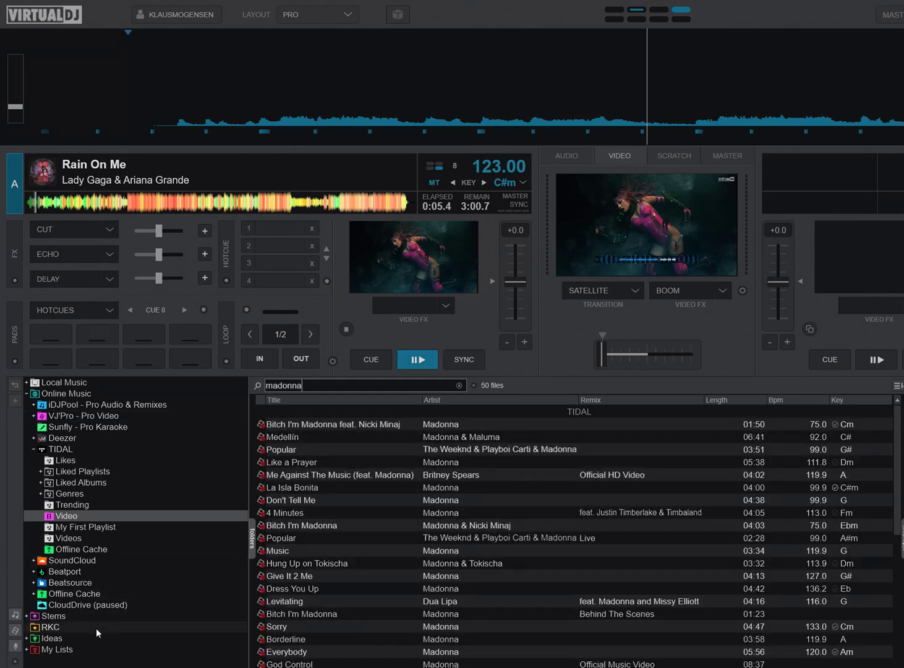
left_click(16, 630)
left_click(16, 629)
left_click(16, 629)
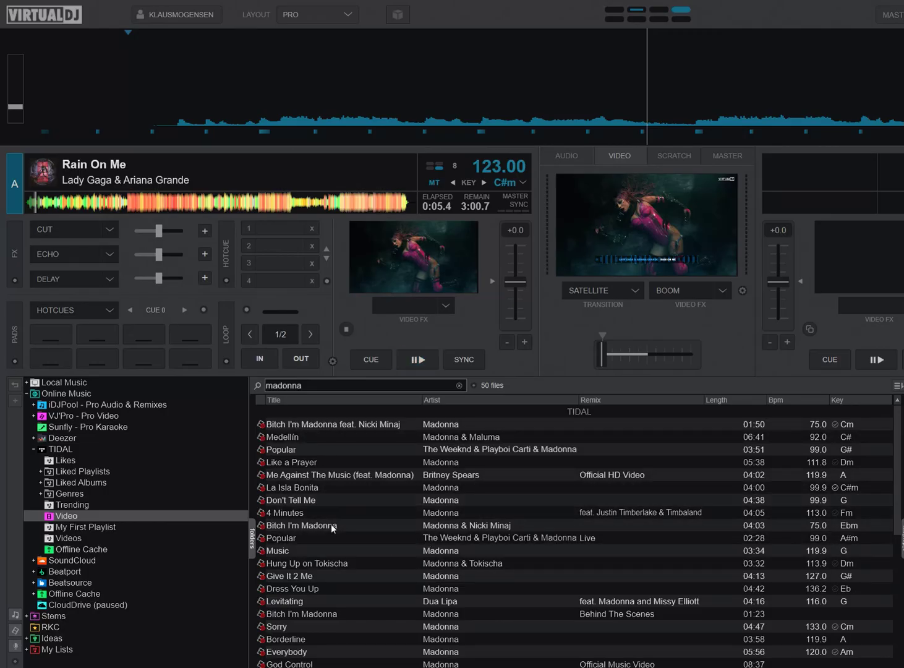
left_click_drag(277, 552, 493, 358)
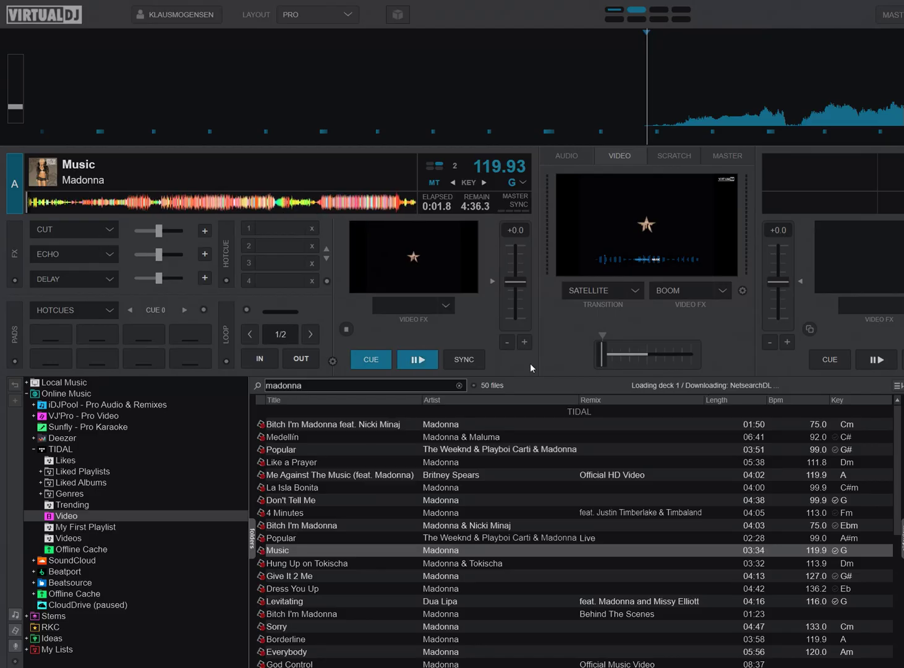
Step: Briefly play and pause 'Music' on deck A, then load 'Don't Tell Me' onto deck A
left_click(429, 358)
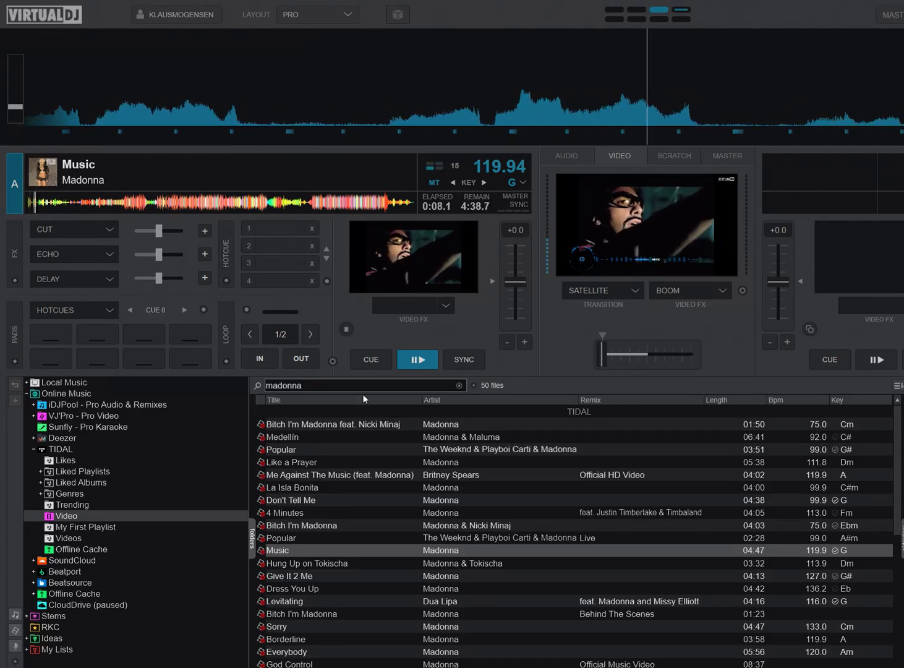
left_click(429, 361)
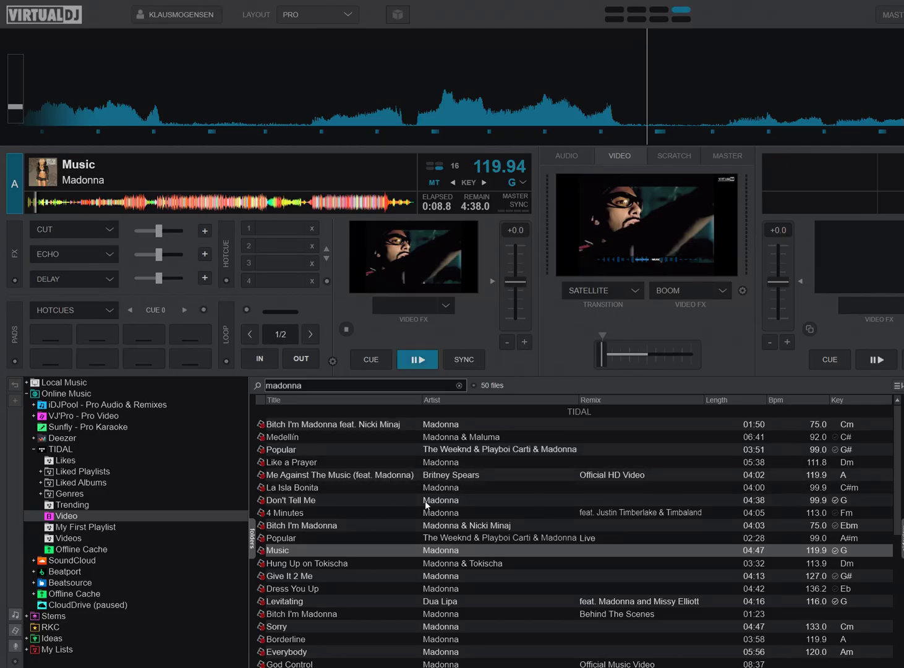
left_click_drag(428, 505, 404, 270)
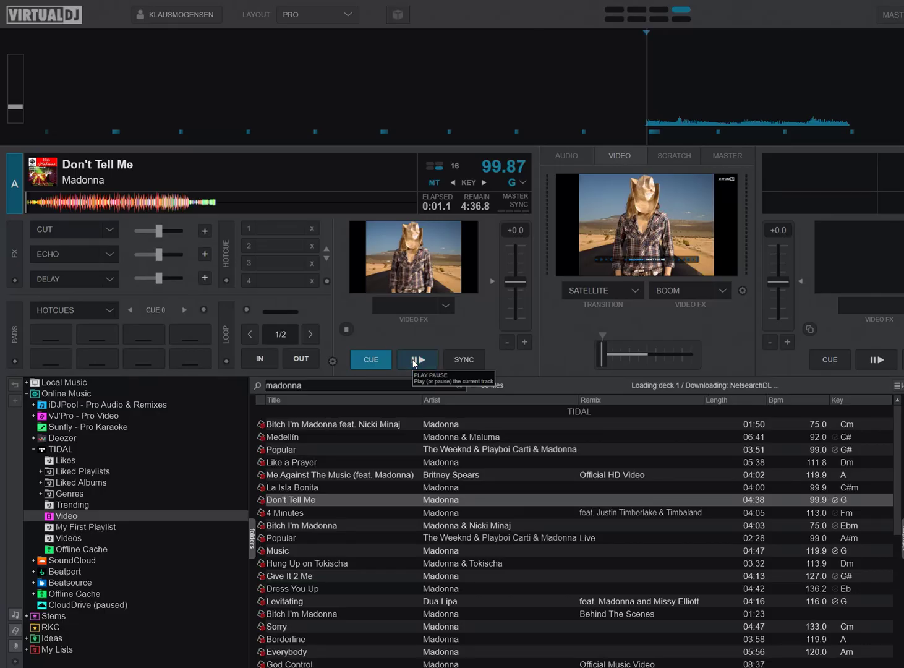
Step: Play 'Don't Tell Me' on deck A, jump ahead to about 1:21, pause, then resume playback
left_click(416, 360)
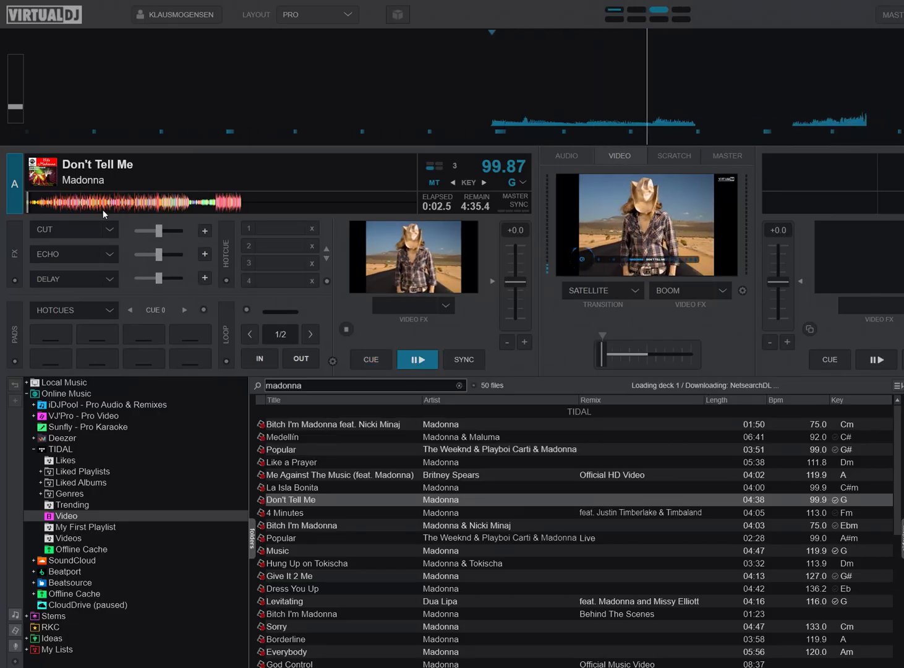
left_click(140, 207)
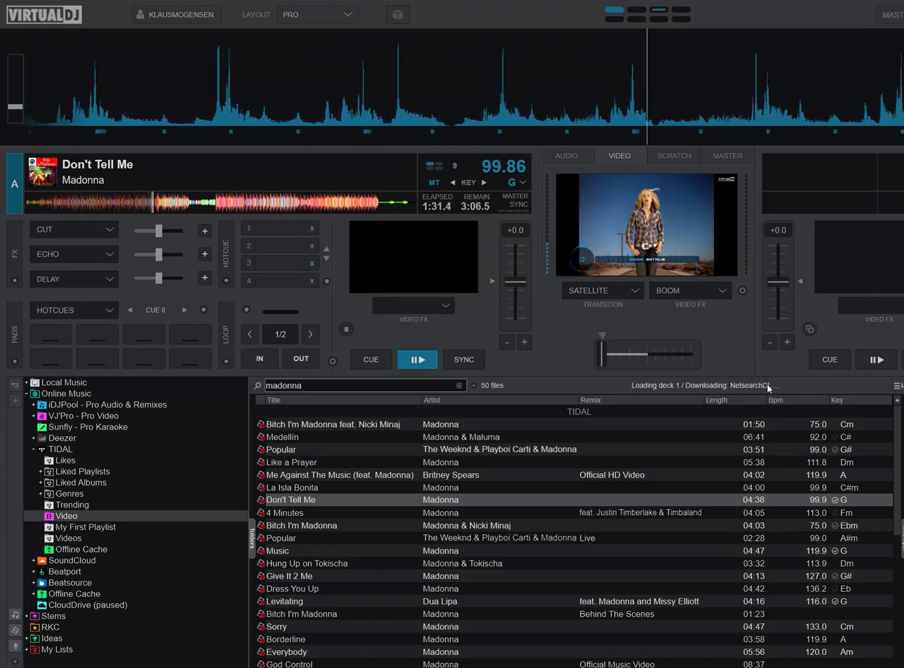
left_click(431, 361)
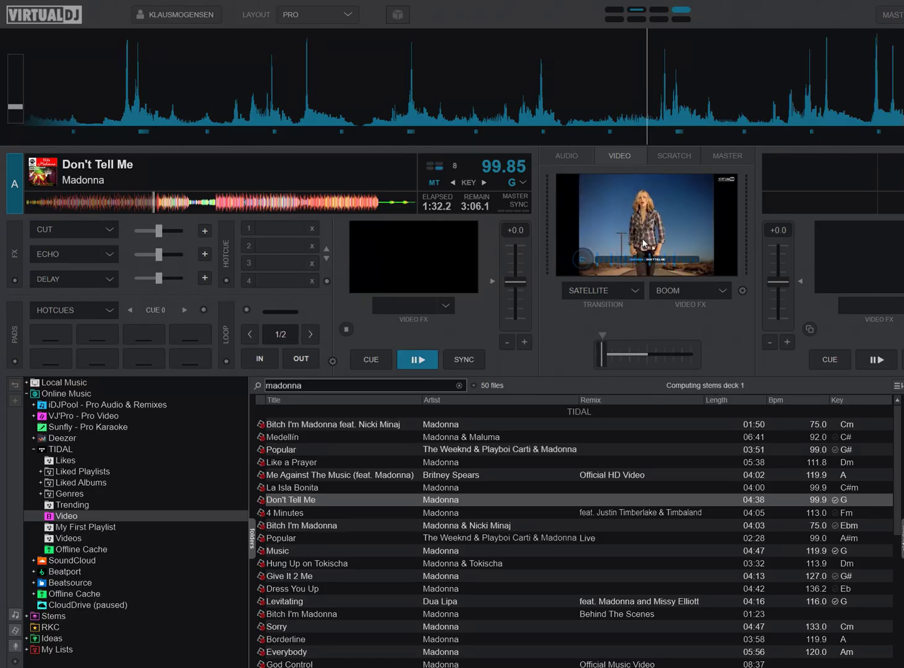
left_click(426, 364)
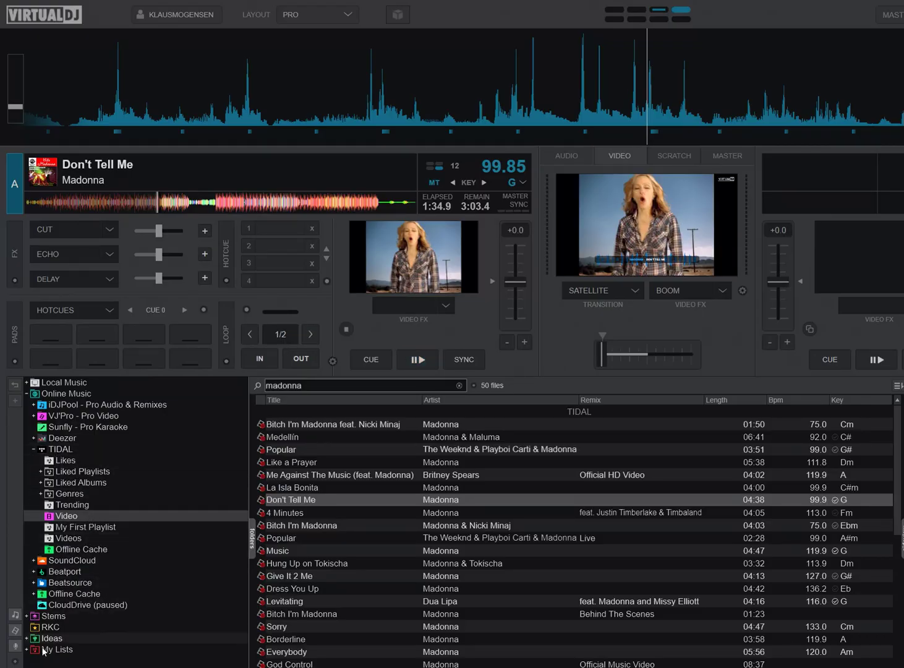
Step: Search TIDAL Video for 'ed sheeran', add 'Castle on the Hill' to MyNewList, and view the list
mouse_move(43, 650)
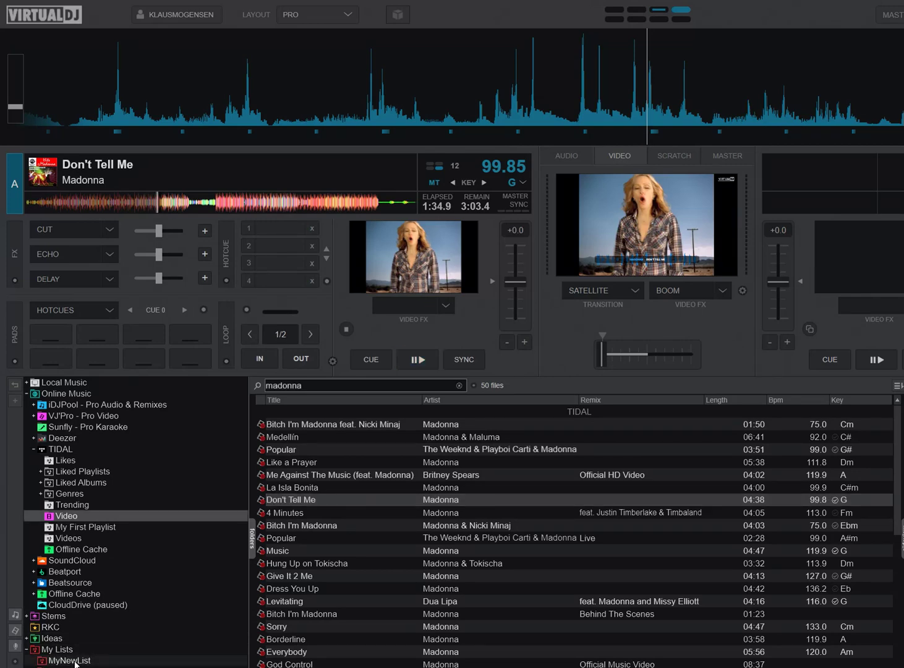
left_click(75, 661)
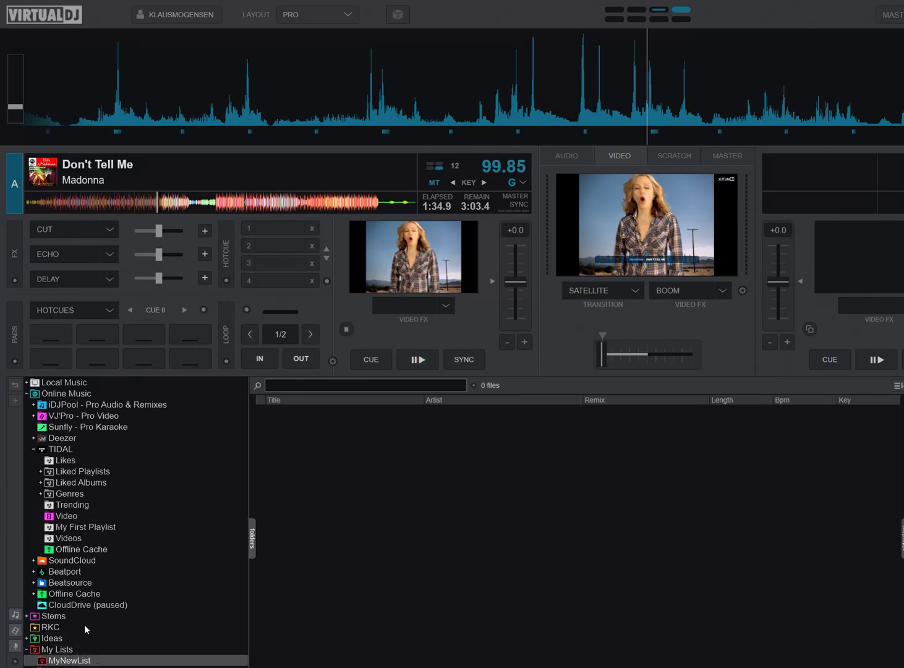
left_click(69, 515)
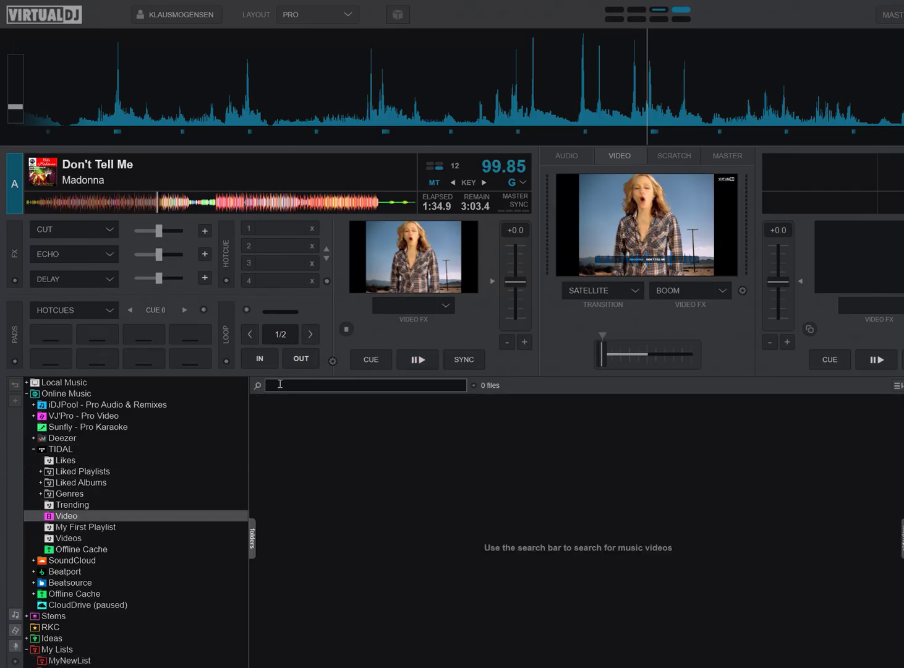
type("ed sheeran")
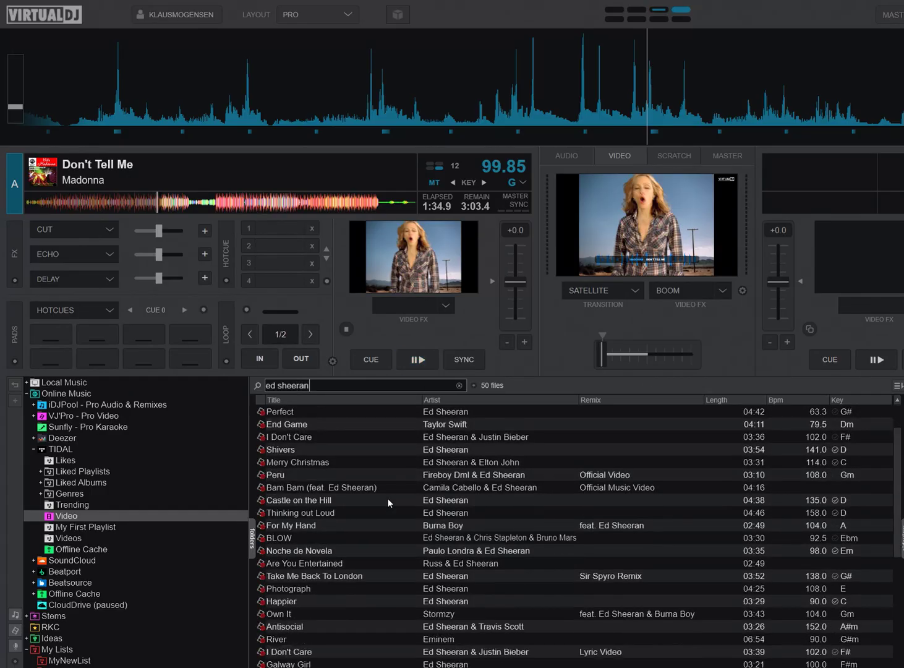
scroll(162, 508, "down", 1)
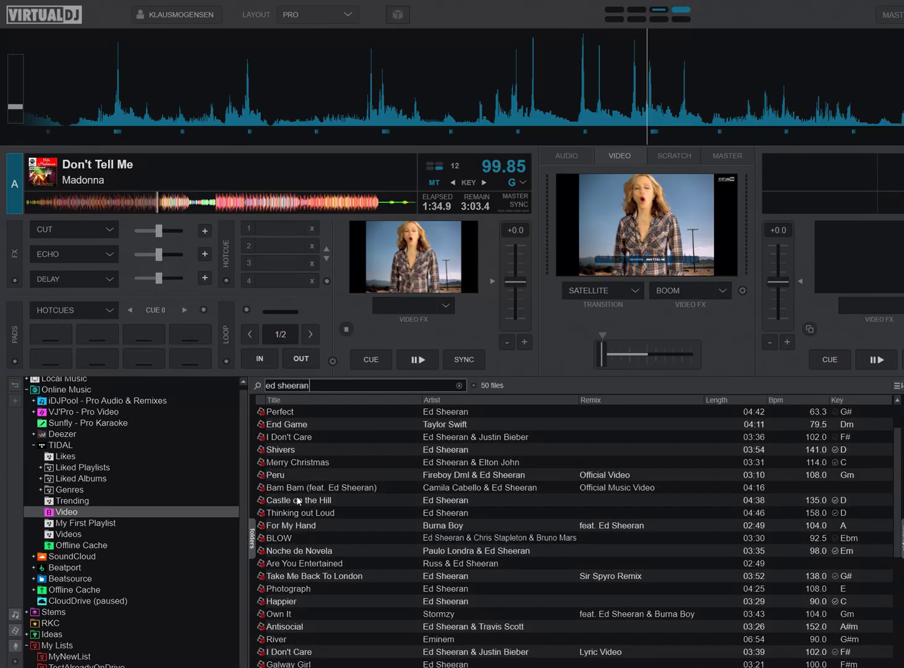
left_click_drag(296, 503, 82, 657)
left_click(96, 654)
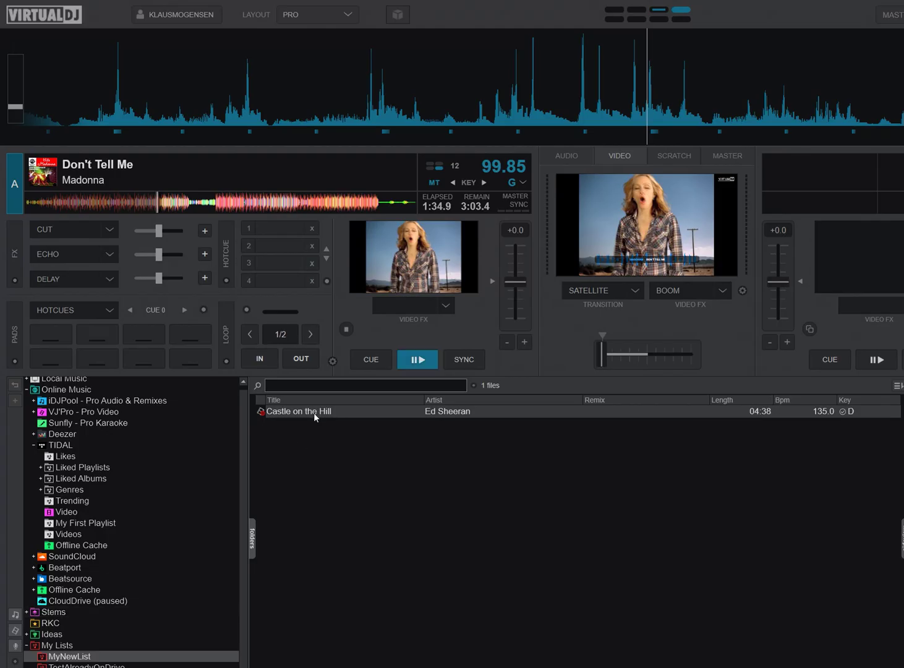
Step: Load 'Castle on the Hill' onto deck A, play it from about 0:18, and pause near 0:26
left_click_drag(314, 412, 404, 264)
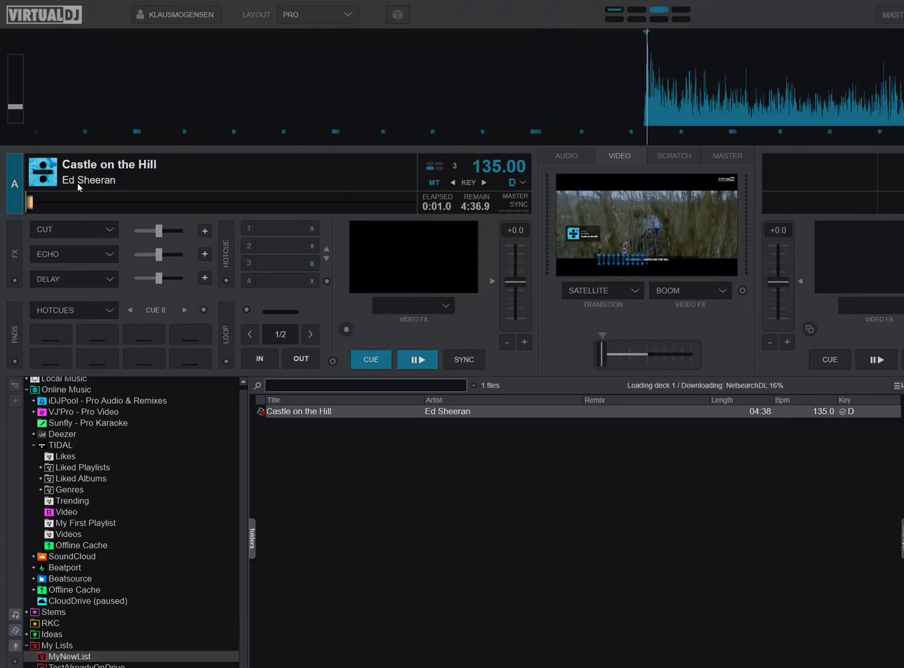
left_click(419, 360)
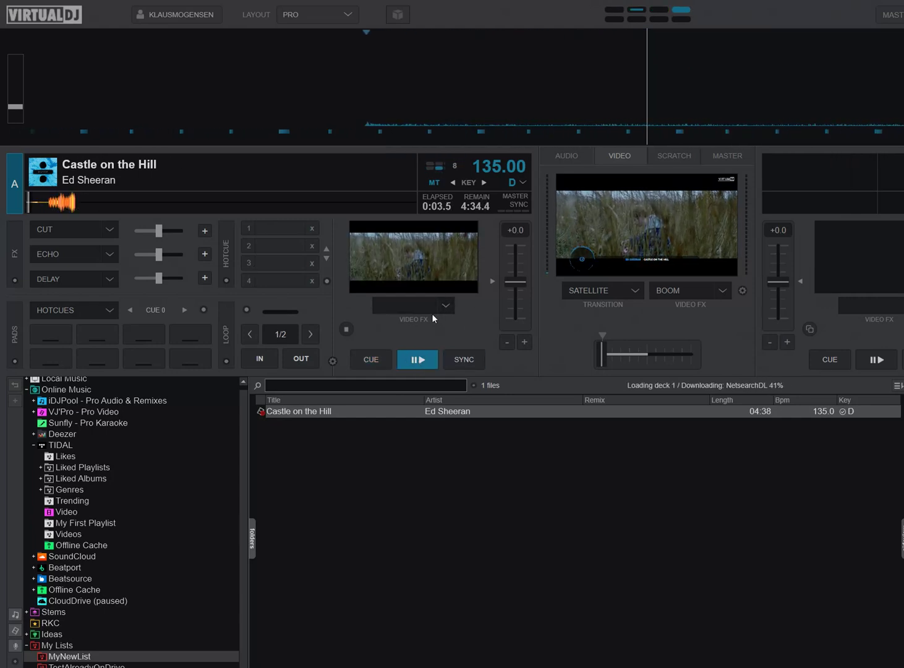
left_click(50, 203)
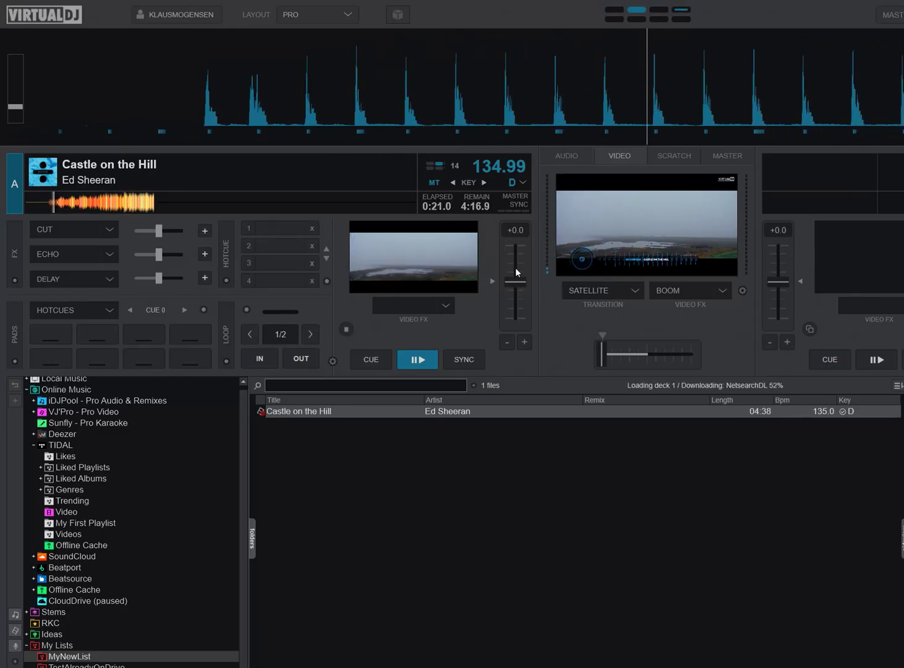
left_click(429, 360)
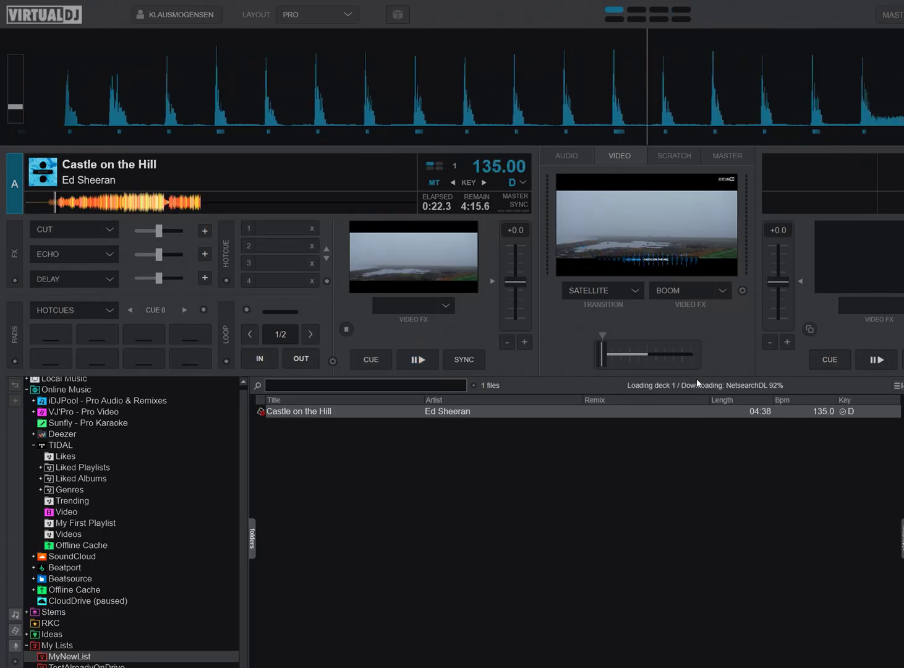
left_click(416, 360)
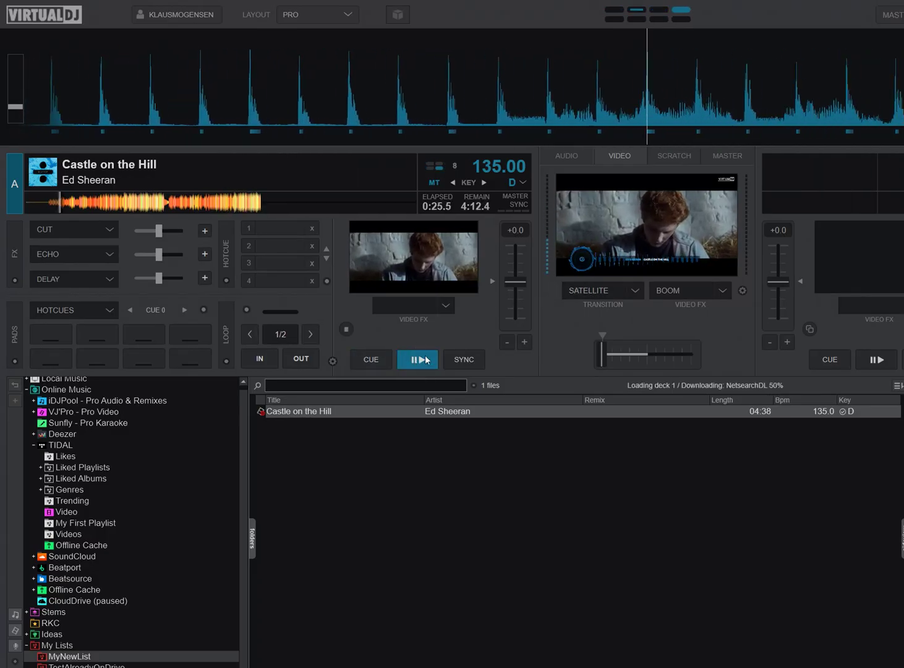
left_click(424, 359)
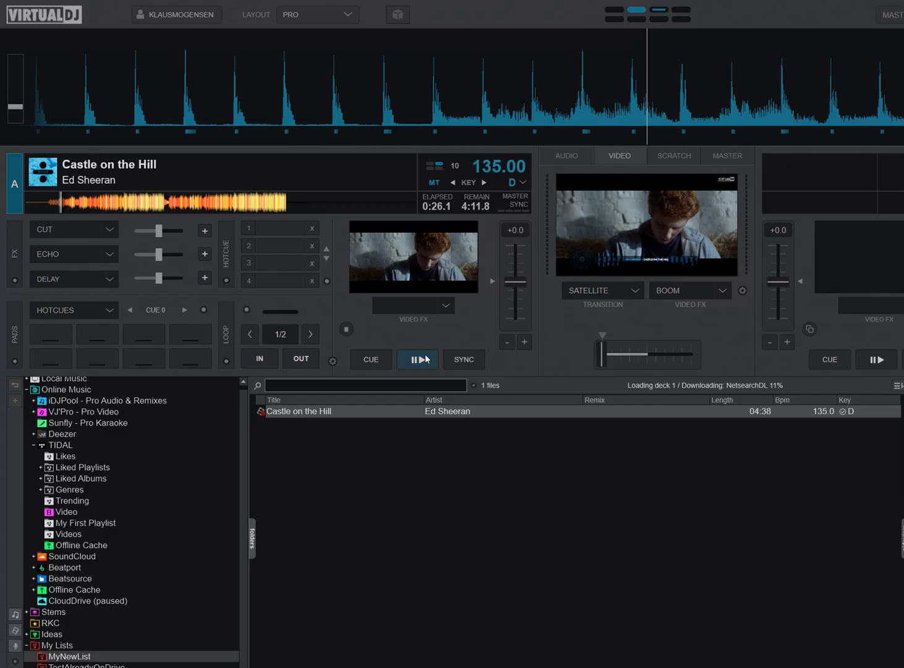